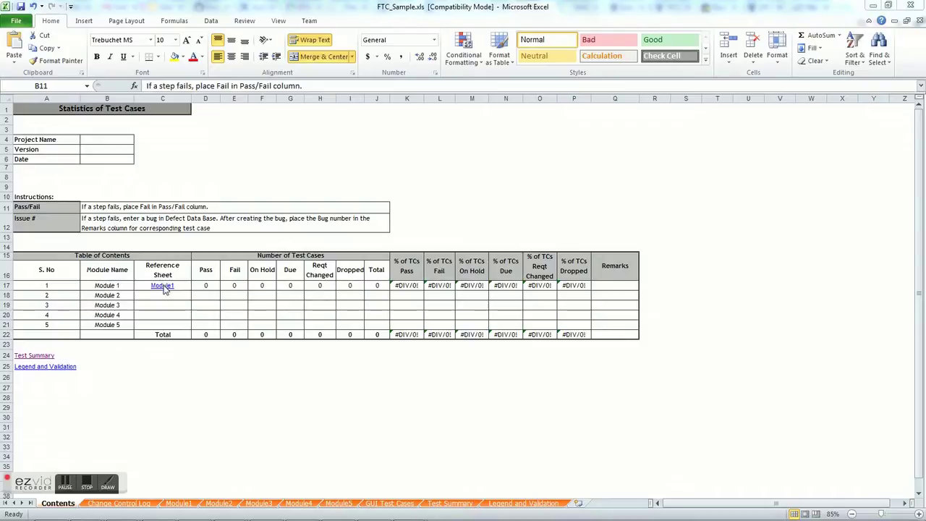
# - Focus the workbook and glance at Module1 before returning to the Contents sheet
pyautogui.click(179, 504)
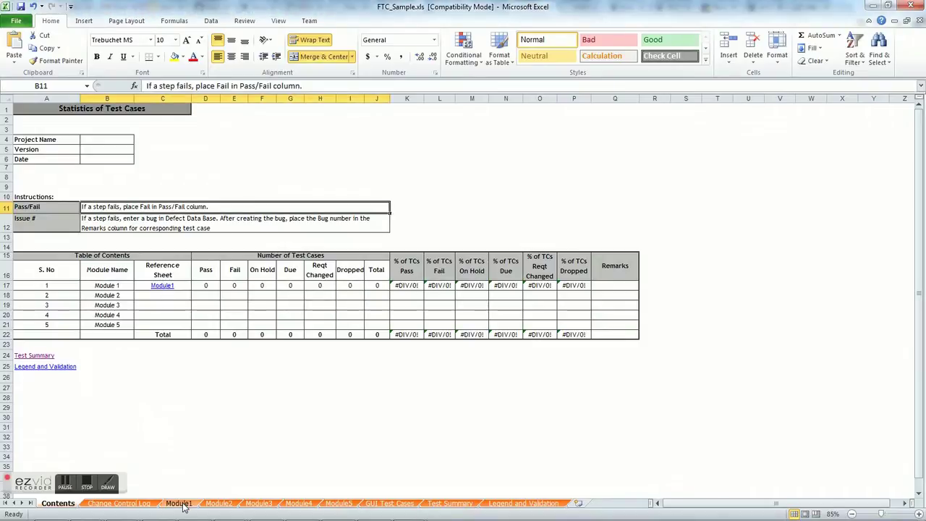
pyautogui.click(181, 505)
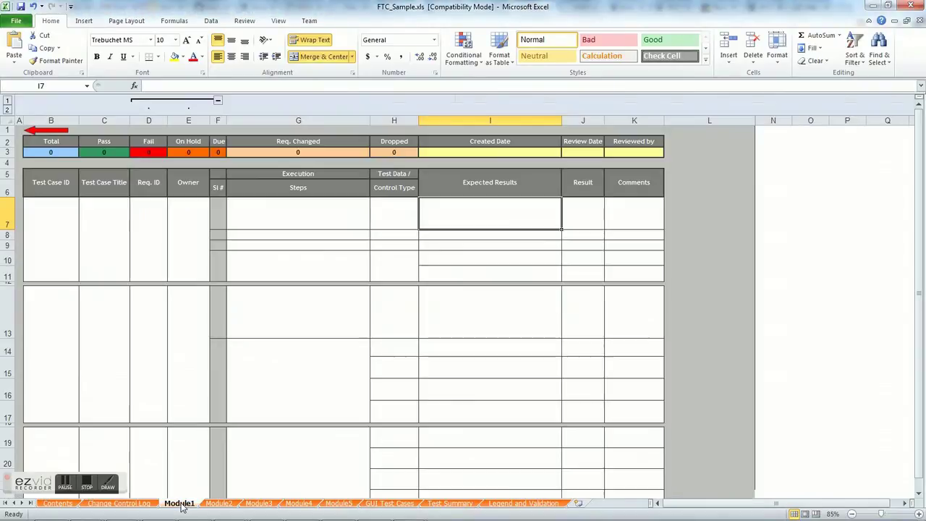
pyautogui.click(58, 503)
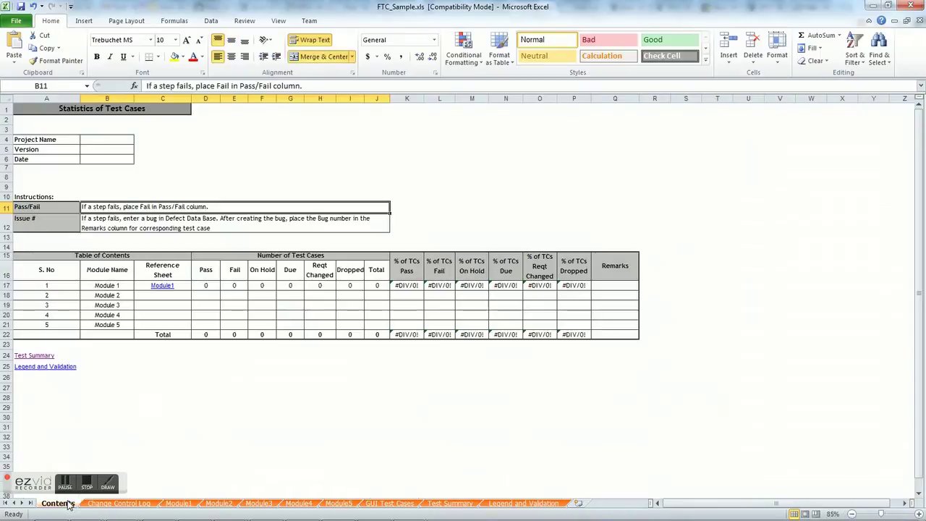
# - Inspect the Contents statistics: Module 1 Pass, J17 Total, Module 3–4 references, D22 Pass total
pyautogui.click(207, 286)
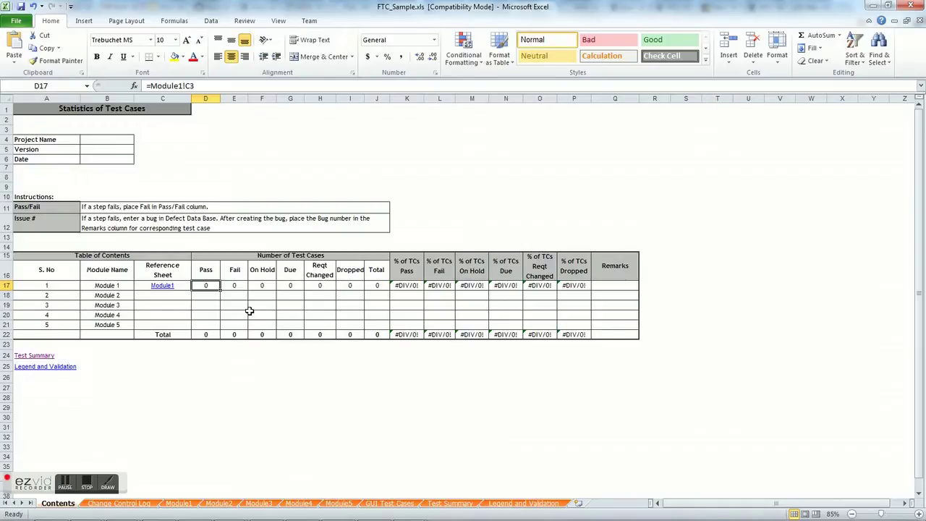
pyautogui.click(378, 286)
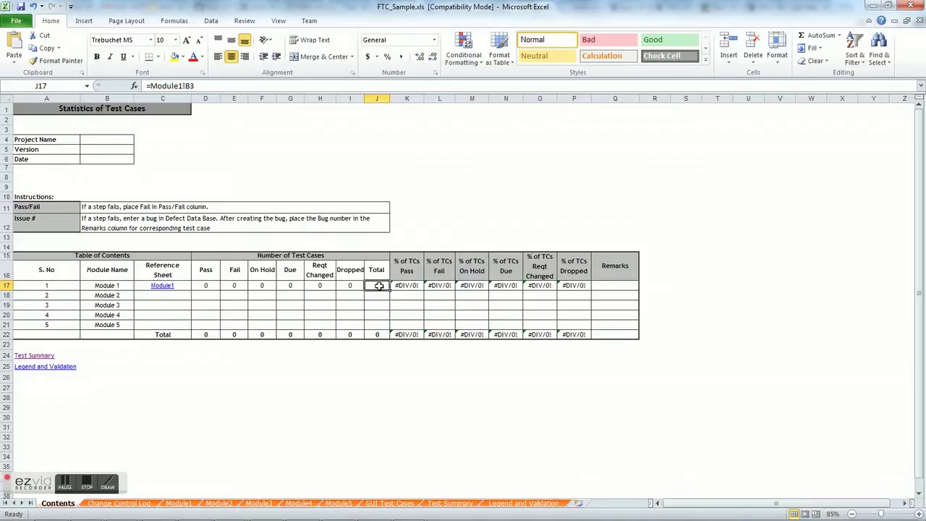
pyautogui.click(181, 304)
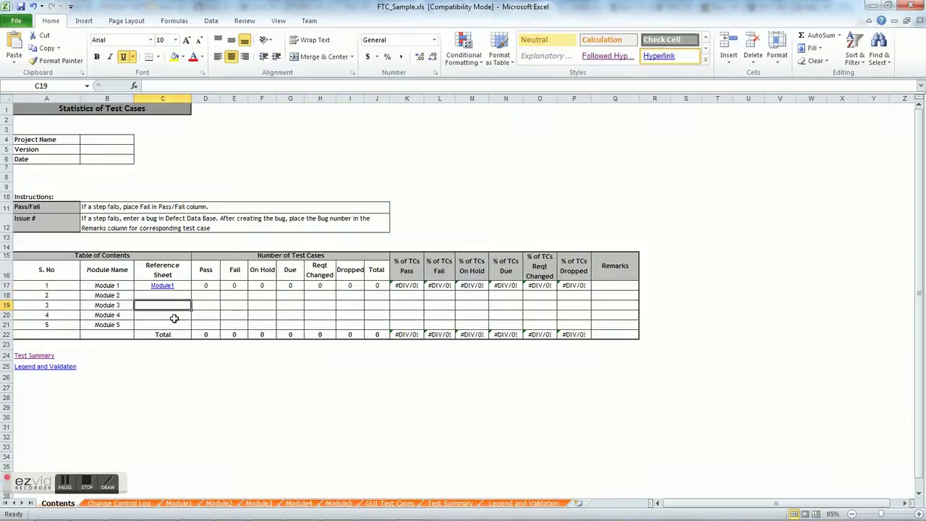
pyautogui.click(175, 315)
pyautogui.click(175, 334)
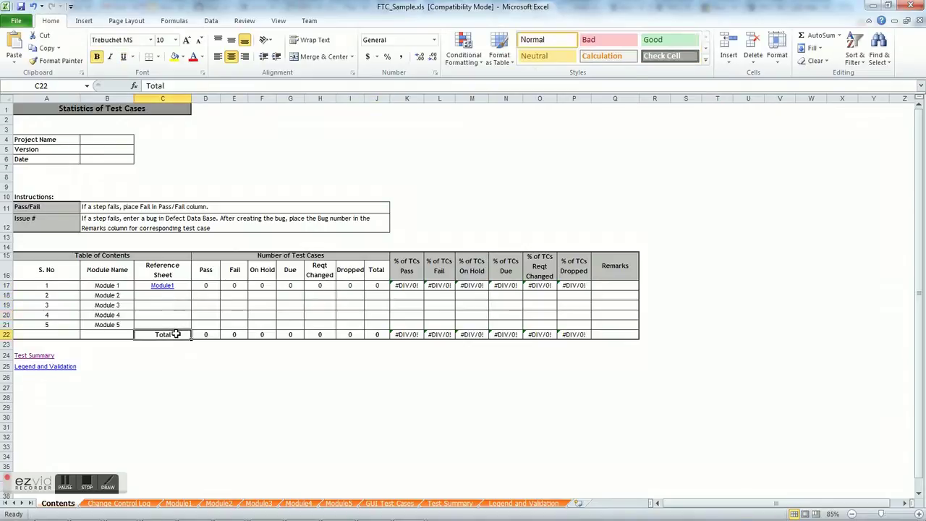
pyautogui.click(210, 337)
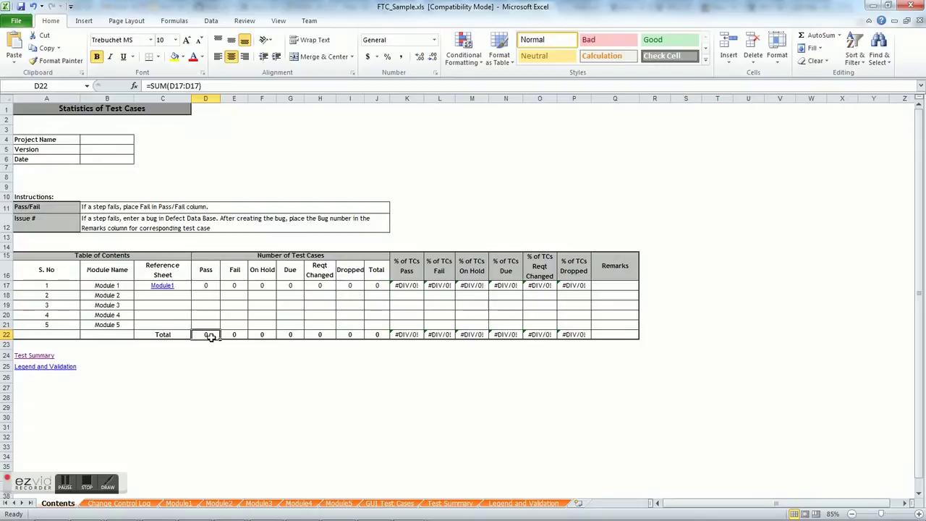
# - Review the Change Control Log's first entries: ID, By, Action (E6) and Particular cells
pyautogui.click(120, 504)
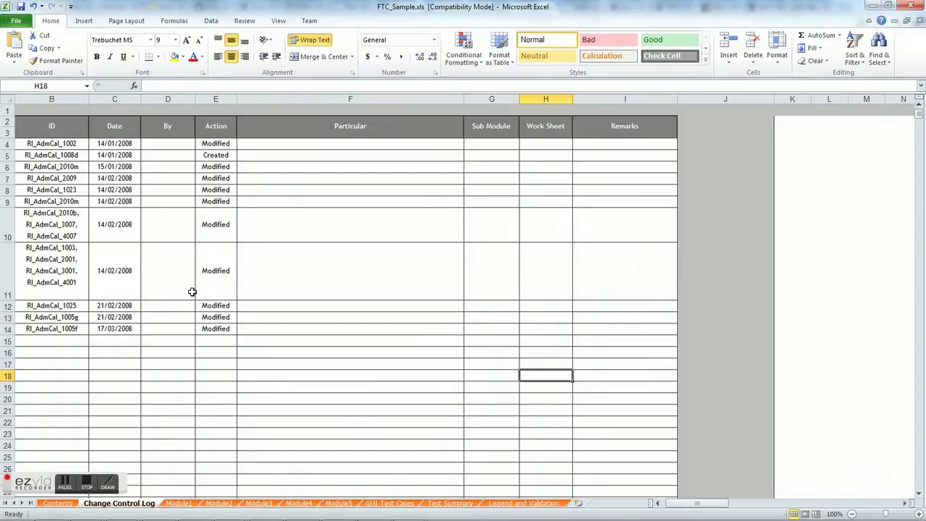
pyautogui.click(290, 143)
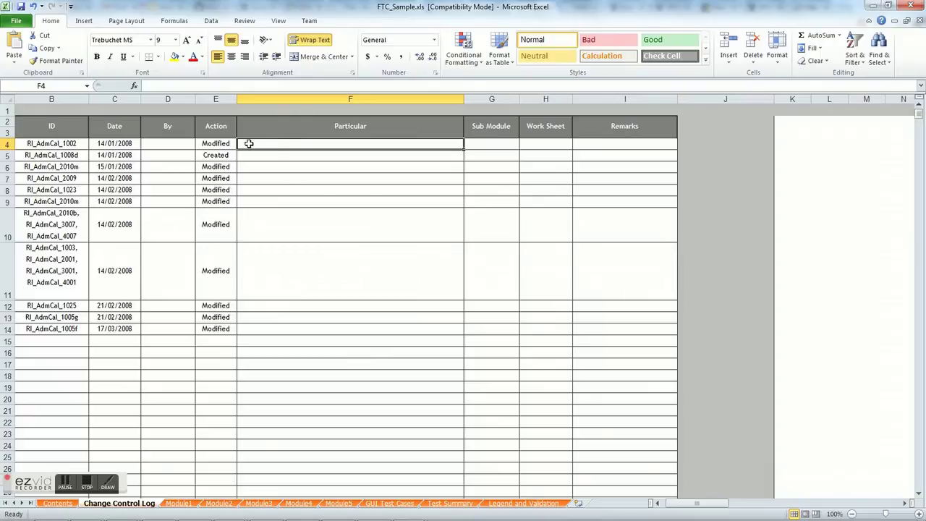
pyautogui.click(209, 131)
pyautogui.click(219, 167)
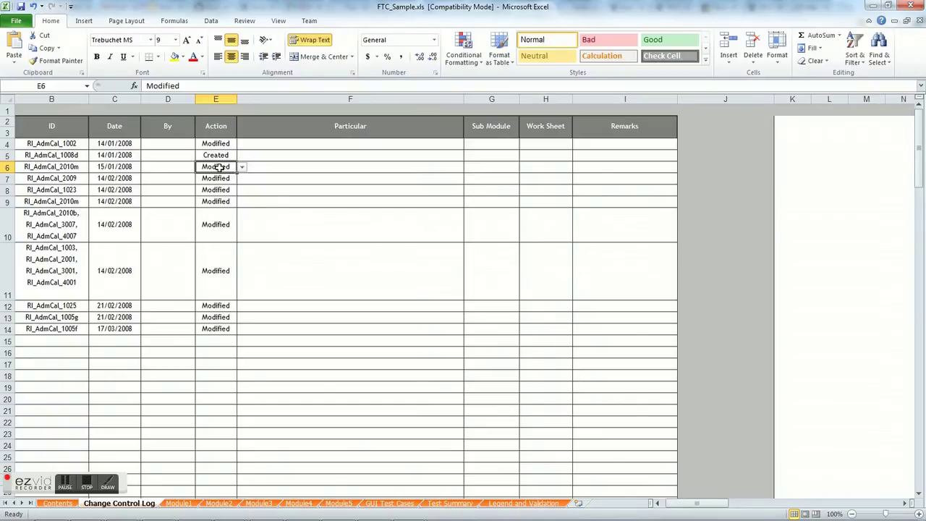
pyautogui.click(68, 144)
pyautogui.click(167, 153)
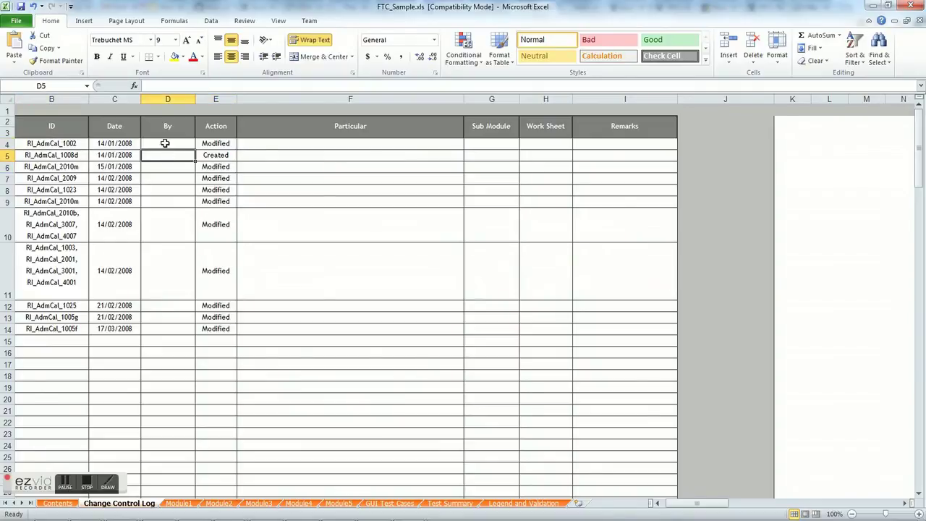
pyautogui.click(165, 144)
pyautogui.click(226, 144)
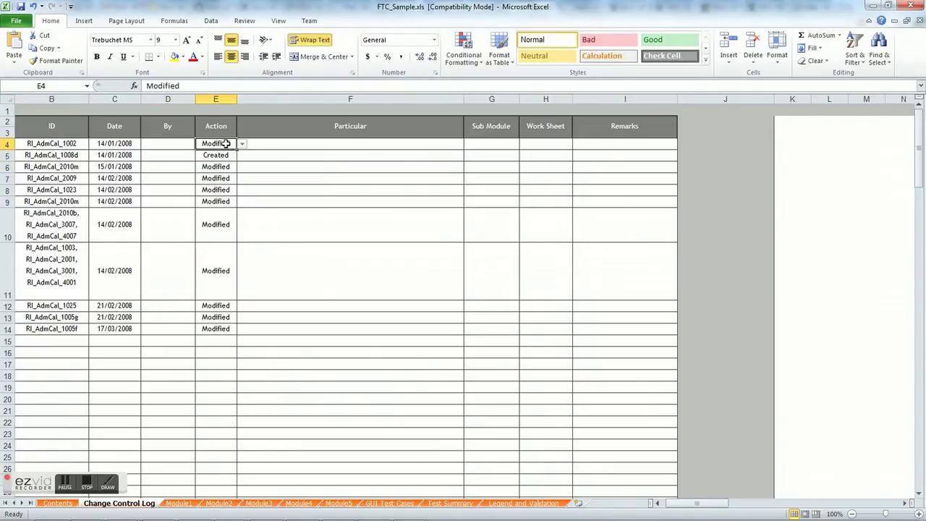
pyautogui.click(452, 149)
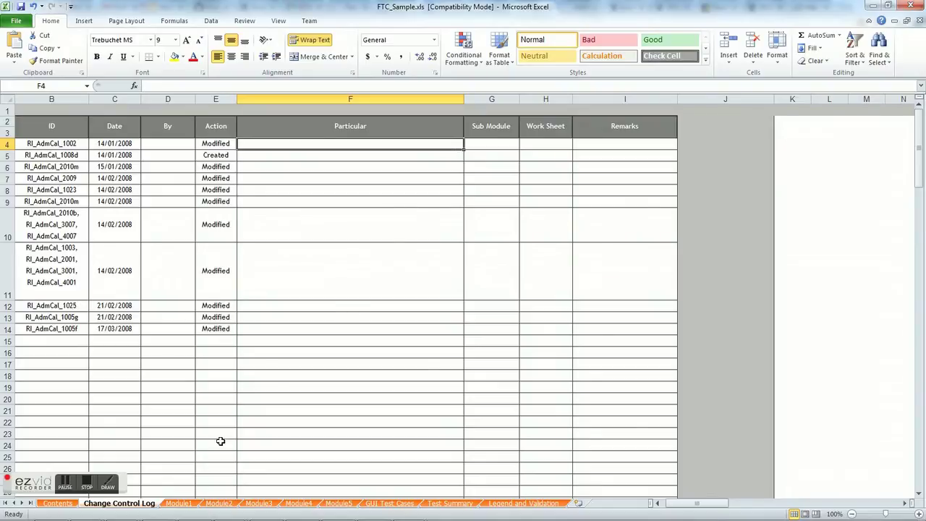
# - Check the Module 1 Pass formula in Contents D17, then view Module1's zeroed summary row
pyautogui.click(178, 505)
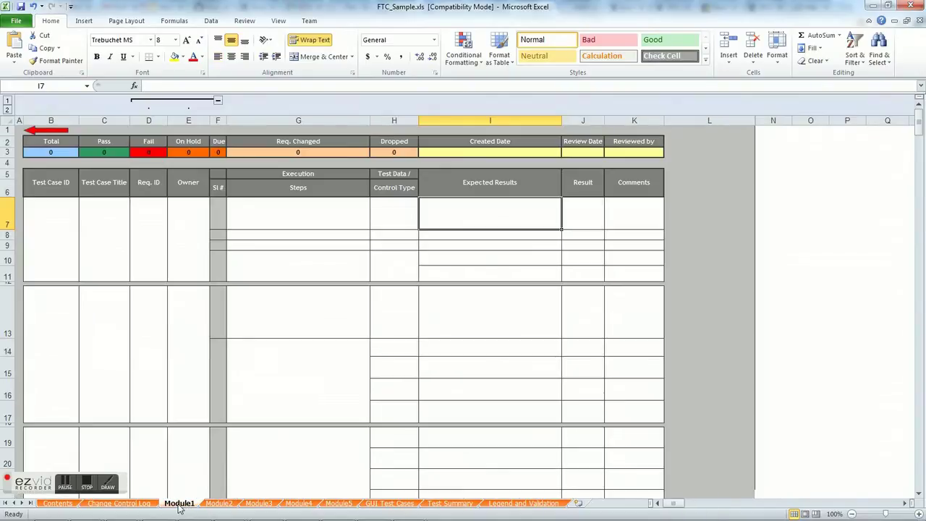
pyautogui.click(58, 503)
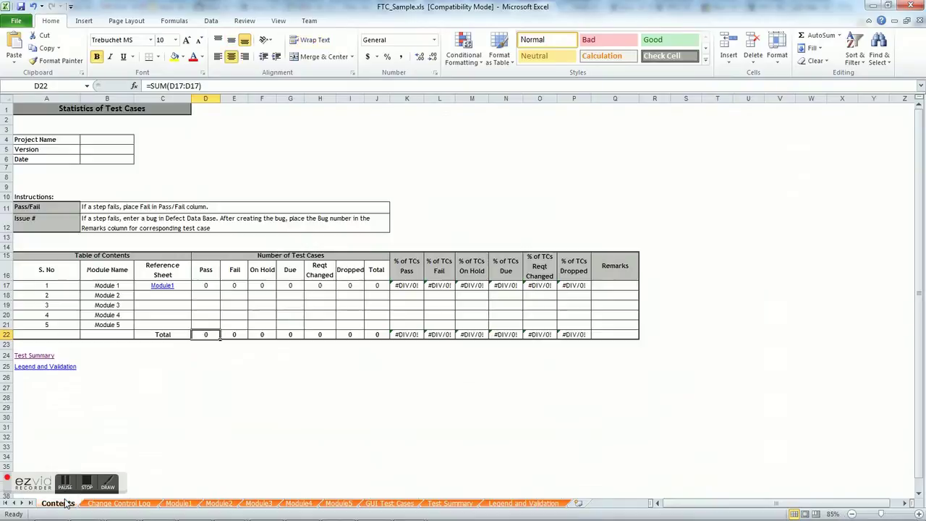
pyautogui.click(206, 287)
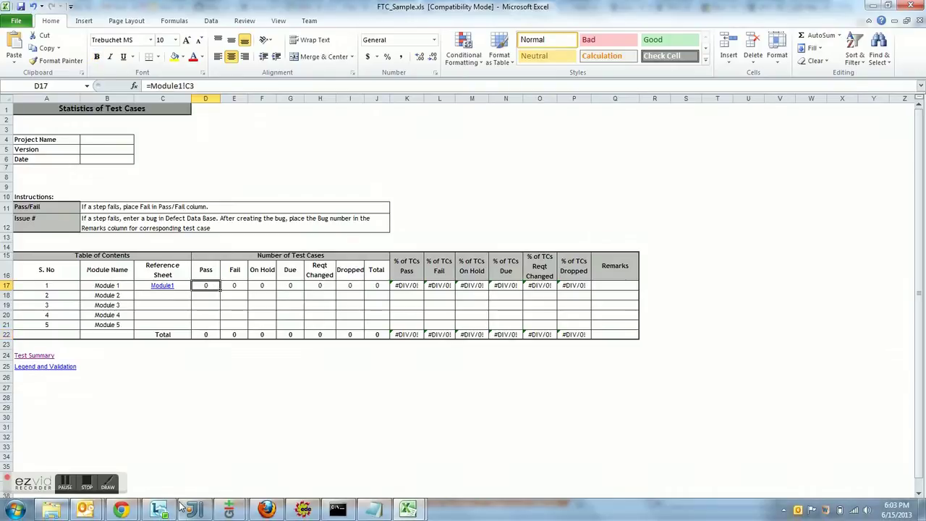
pyautogui.click(181, 503)
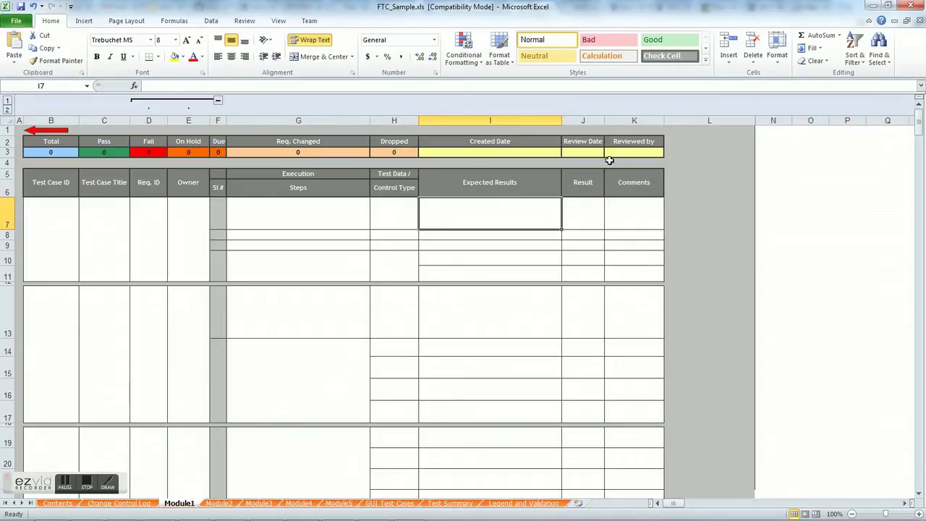
pyautogui.click(658, 151)
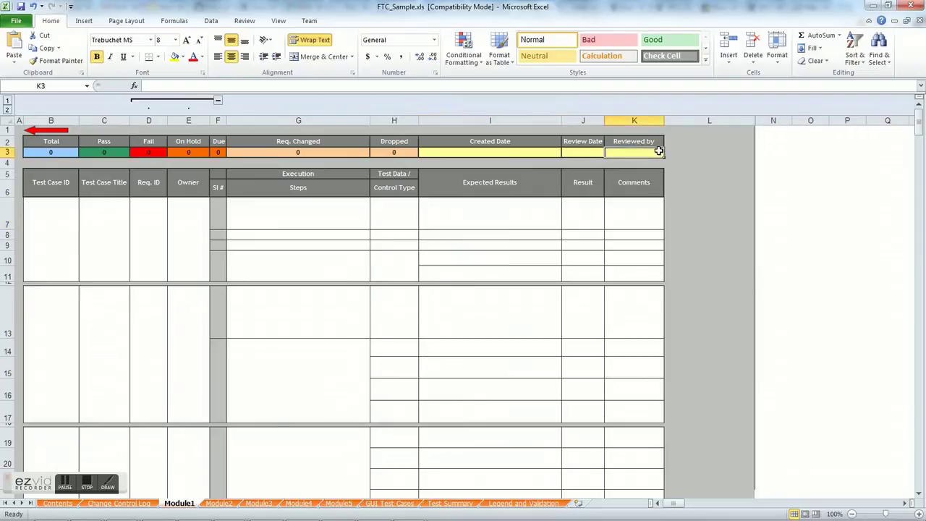
pyautogui.click(51, 152)
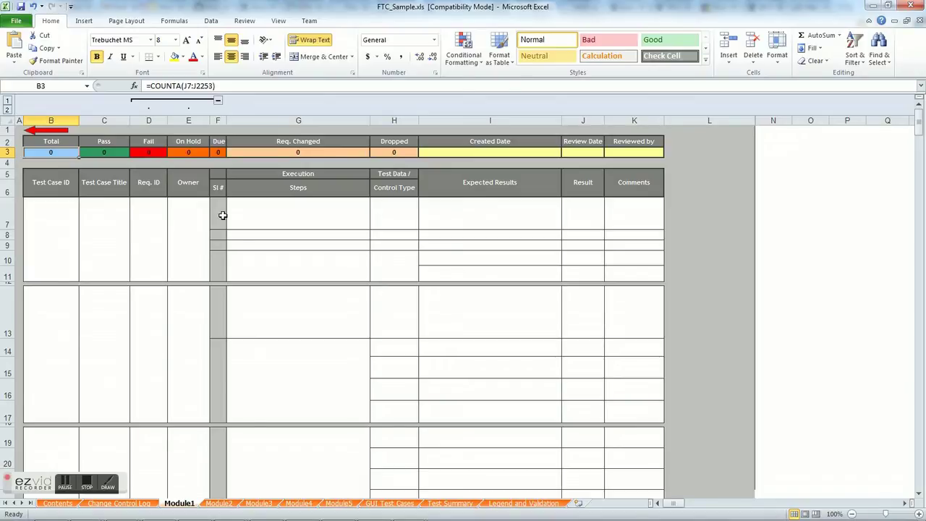
pyautogui.press('Right')
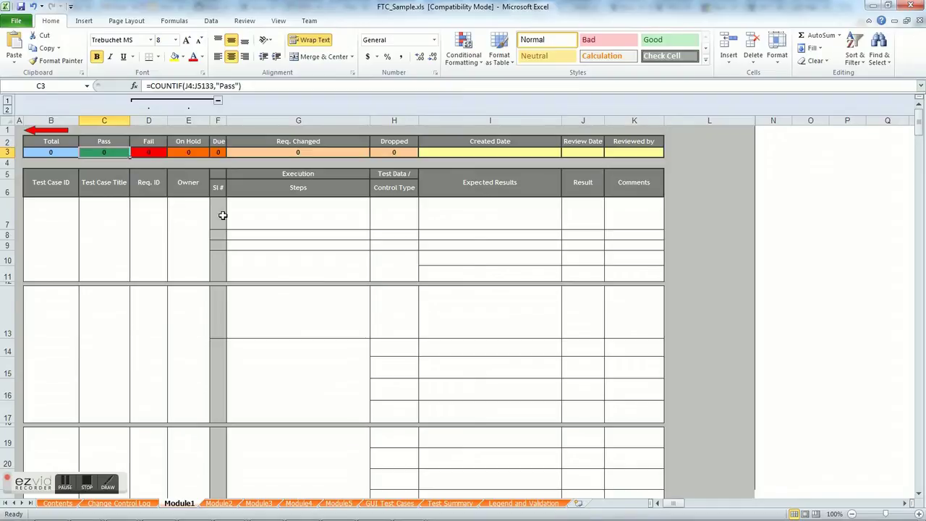
pyautogui.press('Right')
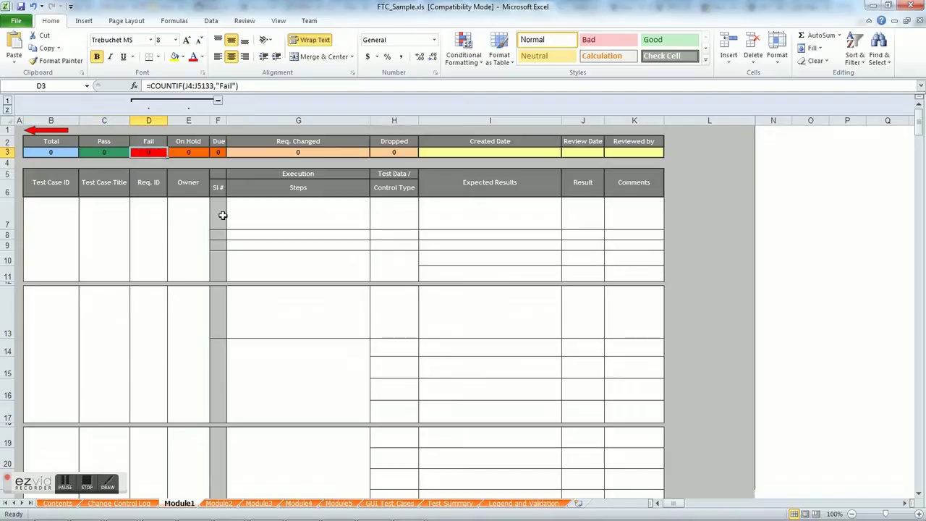
pyautogui.press('Right')
pyautogui.press('Right')
pyautogui.press('Right')
pyautogui.press('Right')
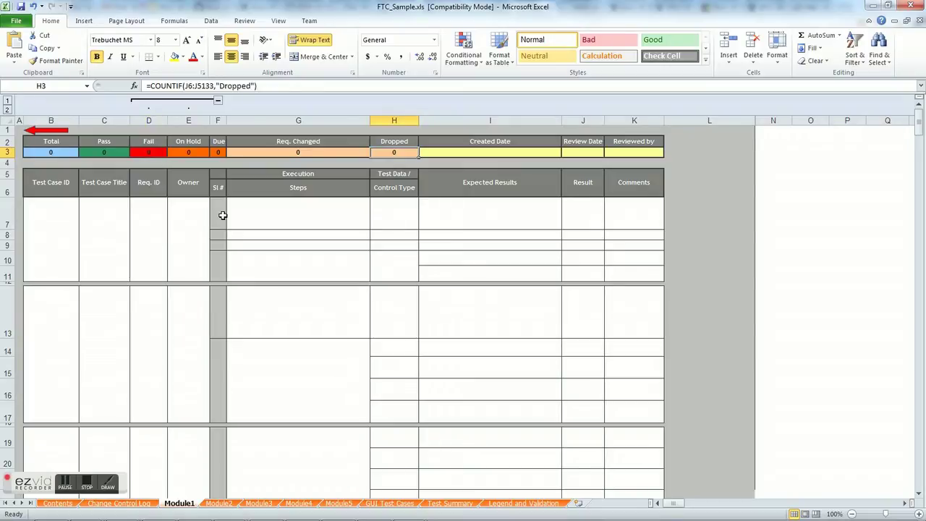
pyautogui.press('Down')
pyautogui.press('Down')
pyautogui.press('Down')
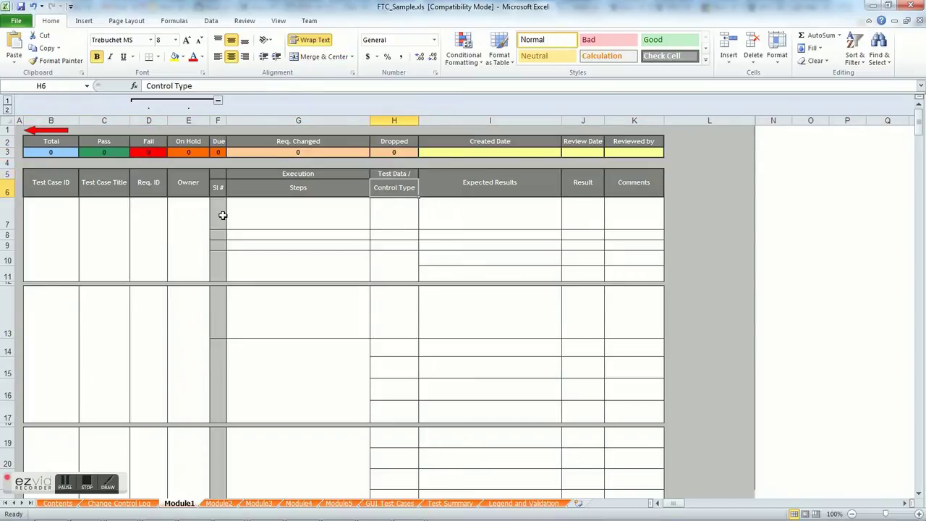
pyautogui.press('Left')
pyautogui.press('Left')
pyautogui.press('Left')
pyautogui.press('Left')
pyautogui.press('Left')
pyautogui.press('Left')
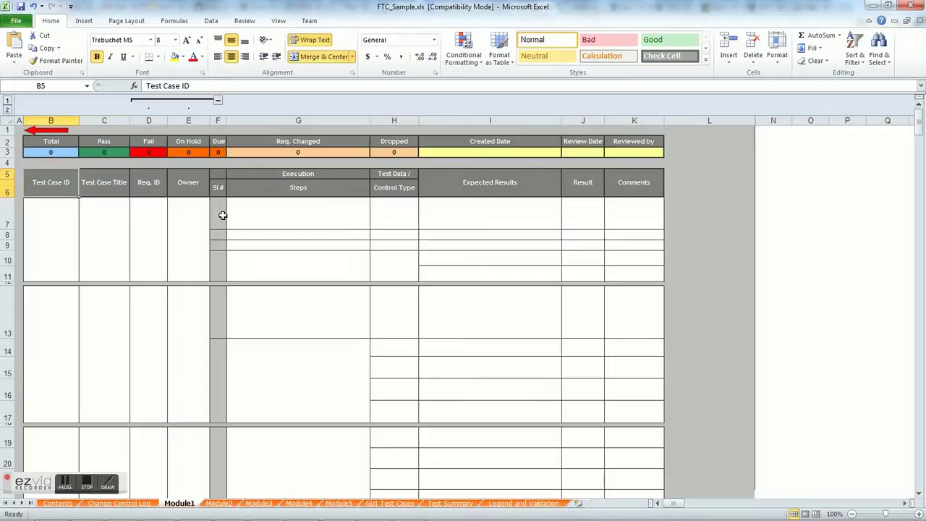
pyautogui.press('Down')
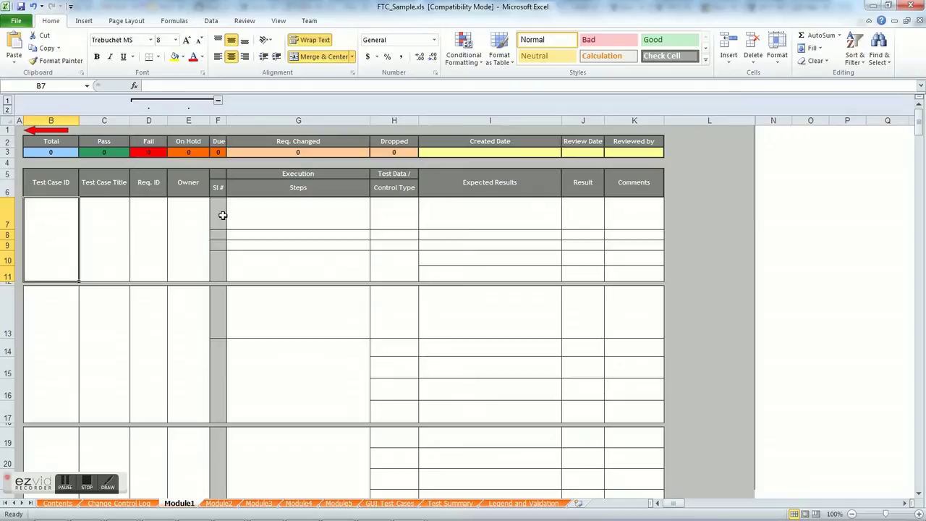
pyautogui.press('Tab')
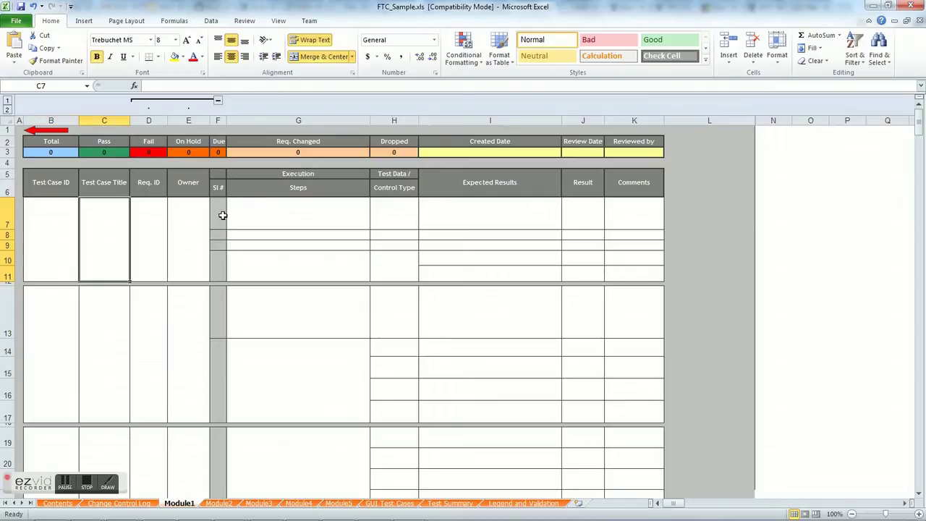
pyautogui.press('Tab')
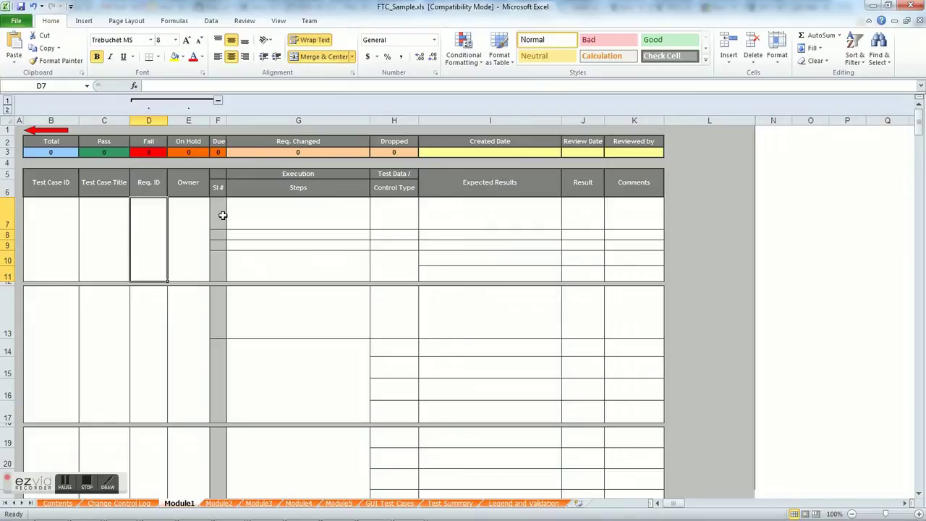
pyautogui.press('Right')
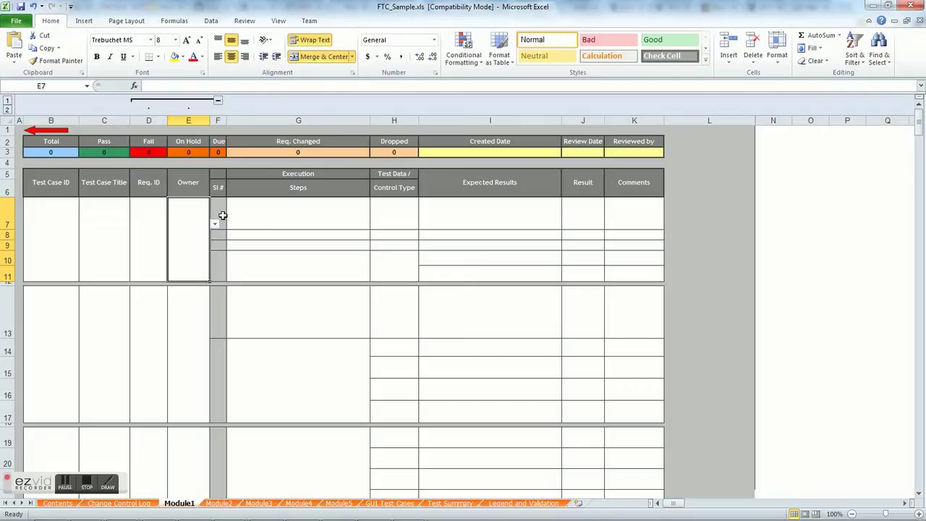
pyautogui.click(676, 147)
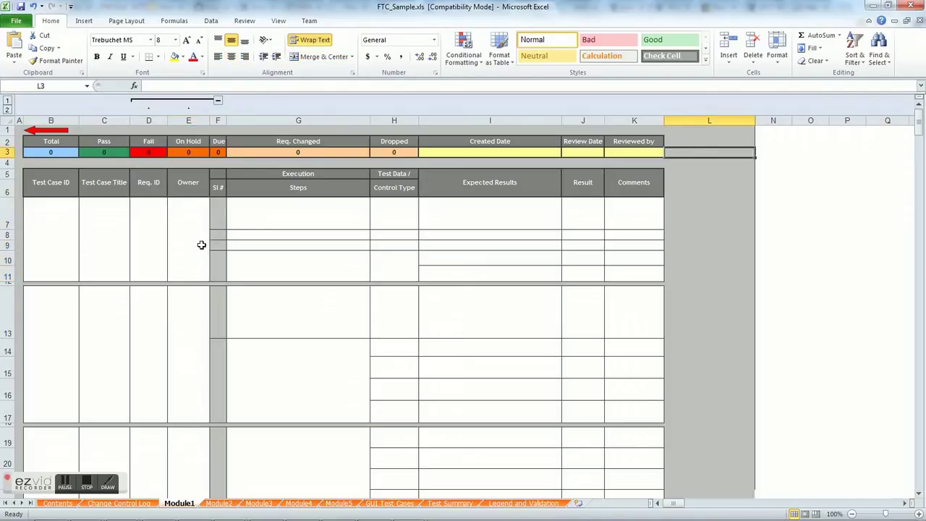
pyautogui.click(177, 235)
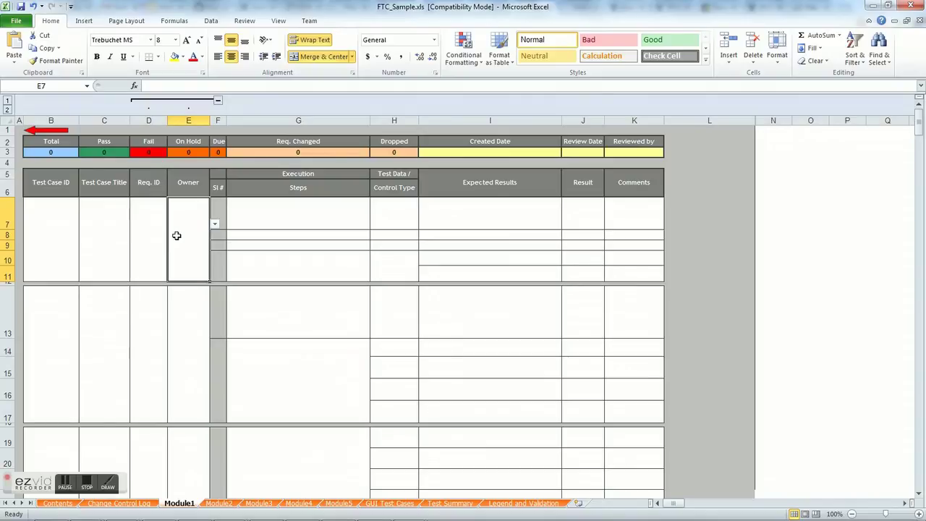
pyautogui.press('Tab')
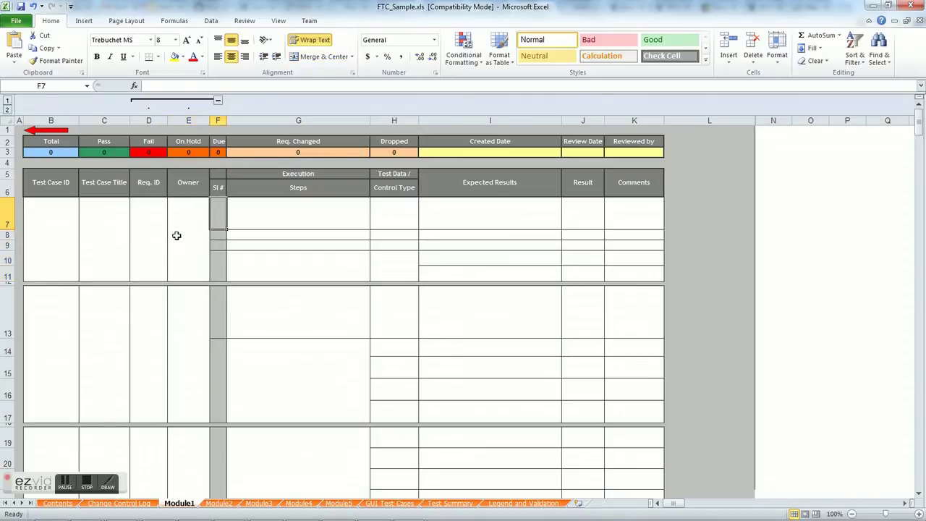
pyautogui.press('Tab')
pyautogui.press('Down')
pyautogui.press('Down')
pyautogui.press('Down')
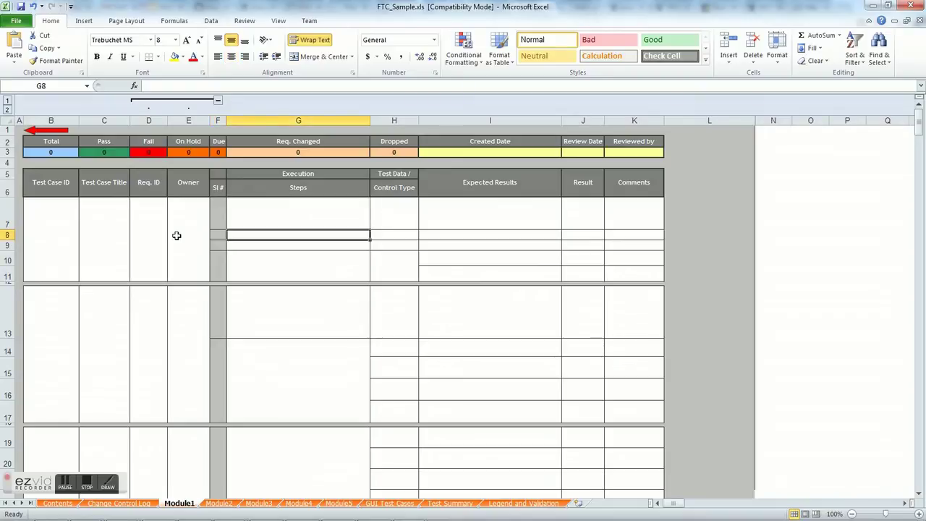
pyautogui.press('Up')
pyautogui.press('Up')
pyautogui.press('Up')
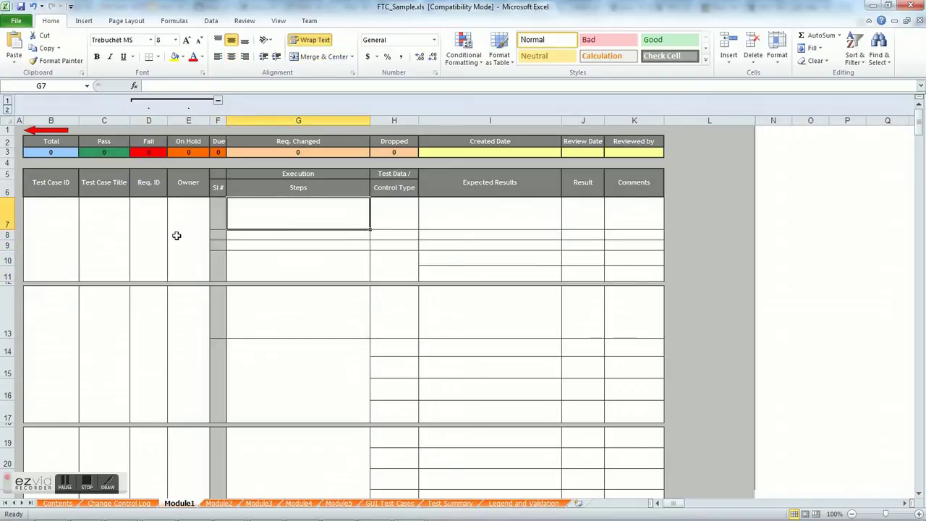
pyautogui.press('Tab')
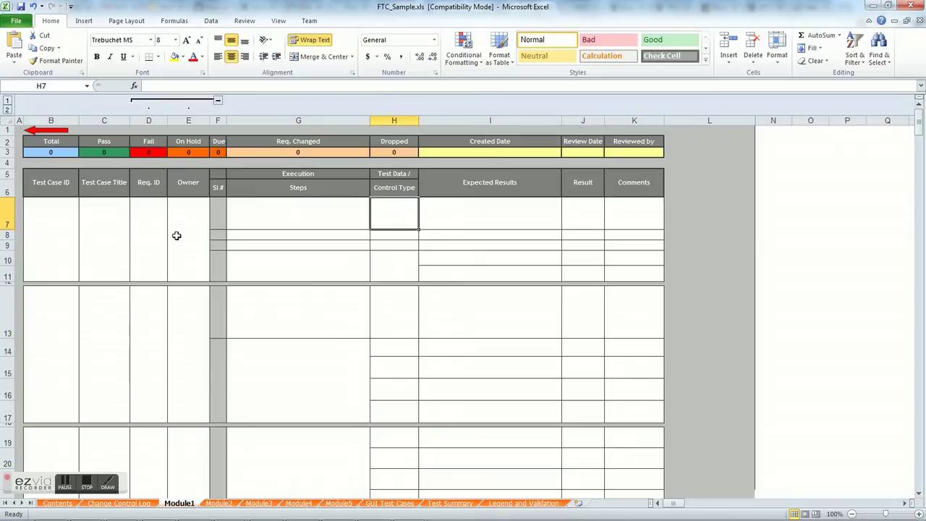
pyautogui.press('Tab')
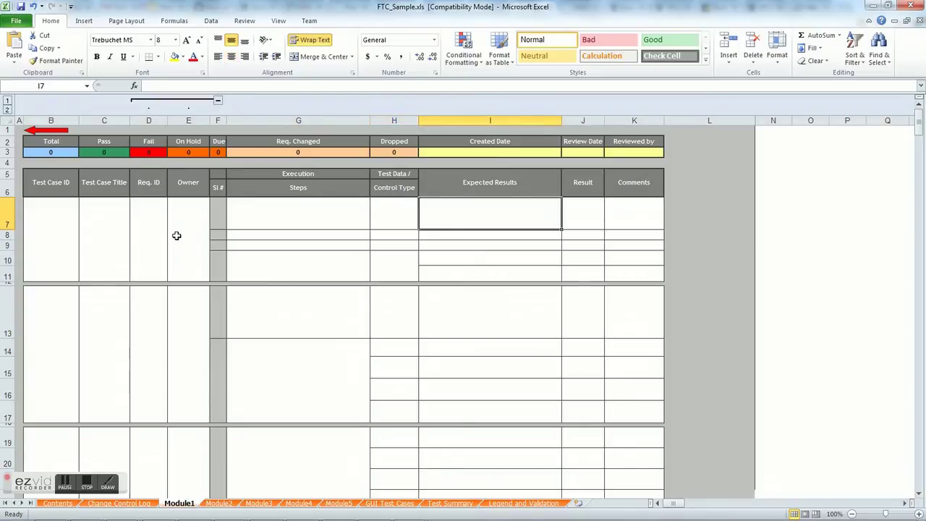
pyautogui.press('Tab')
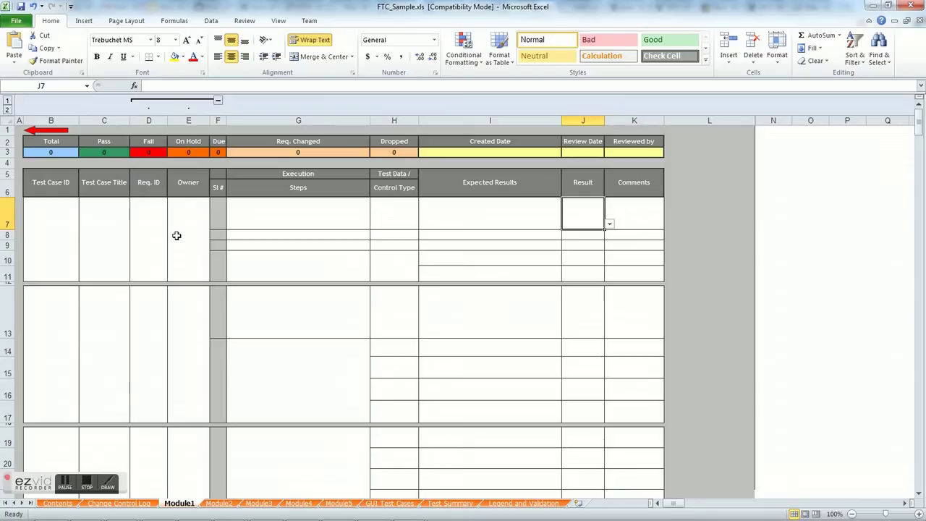
pyautogui.press('Tab')
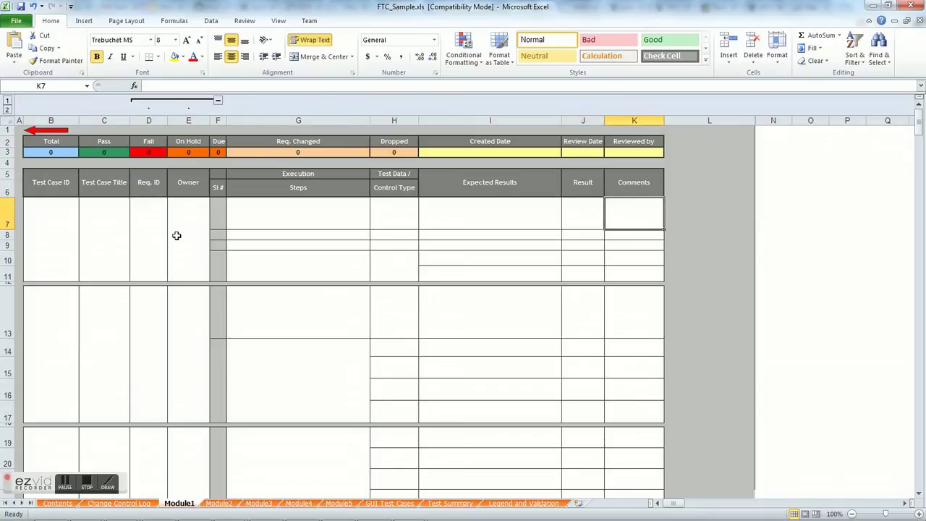
pyautogui.click(588, 214)
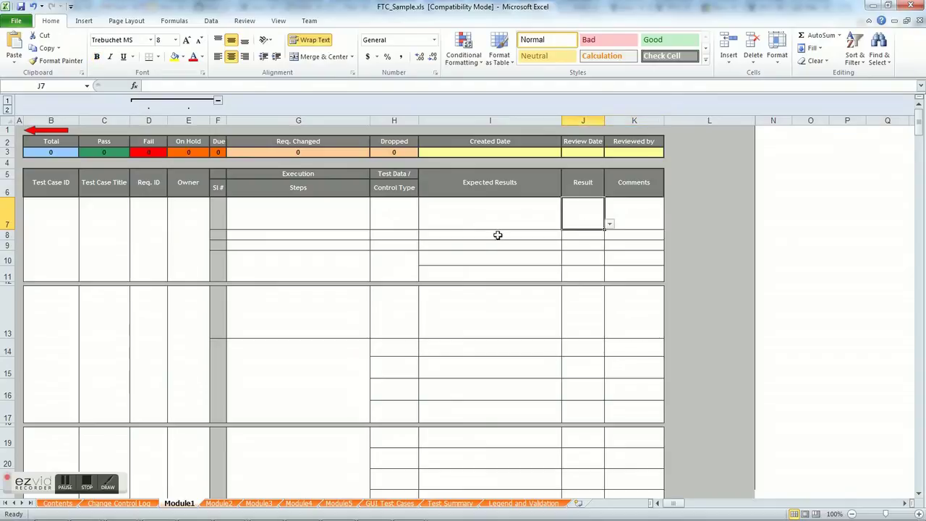
# - On the Contents sheet, inspect cell E19 and the =Module1!C3 Pass formula in D17
pyautogui.click(58, 503)
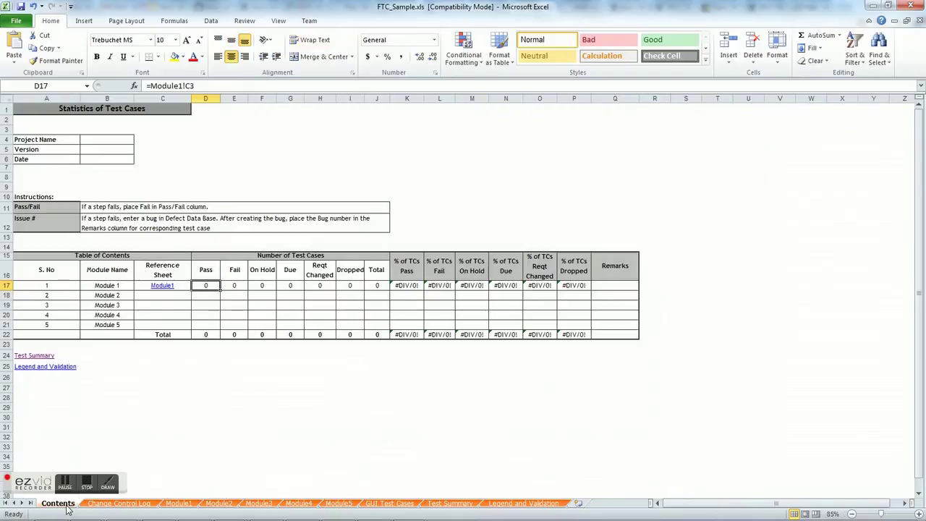
pyautogui.click(234, 304)
pyautogui.click(213, 286)
# - View the empty Module2 template, then the GUI Test Cases sheet with its 26 checks
pyautogui.click(220, 502)
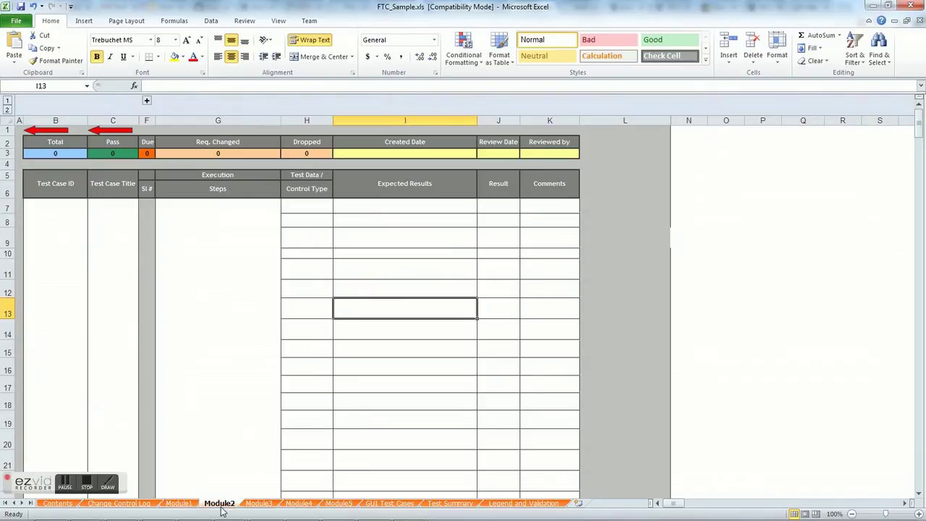
pyautogui.click(389, 503)
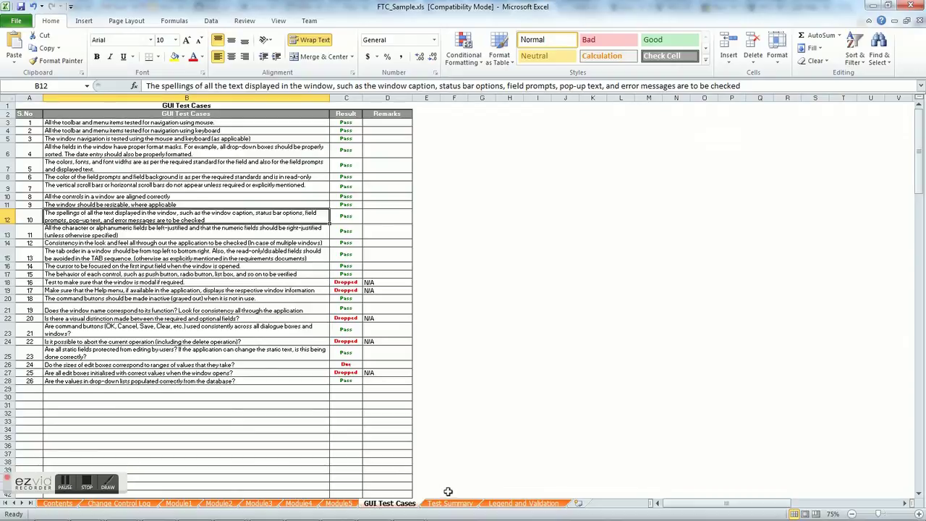
# - Show the Legend and Validation sheet's descriptions of Test Case ID, Steps and Expected Results
pyautogui.click(515, 504)
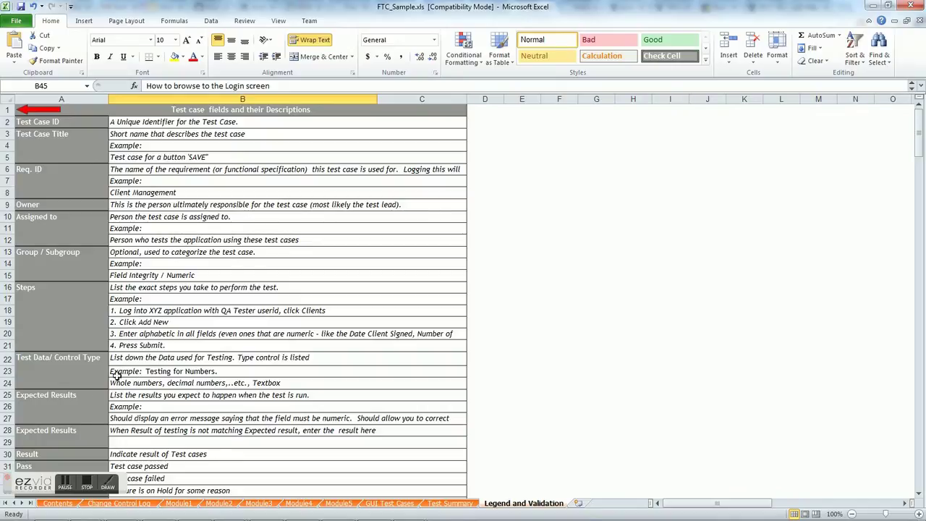
# - Go back to the Contents sheet's Statistics of Test Cases table
pyautogui.click(57, 504)
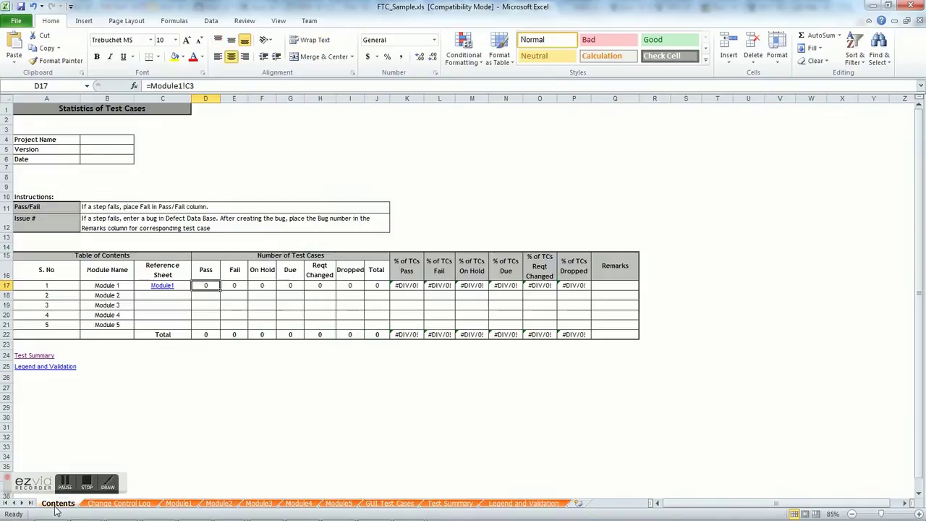